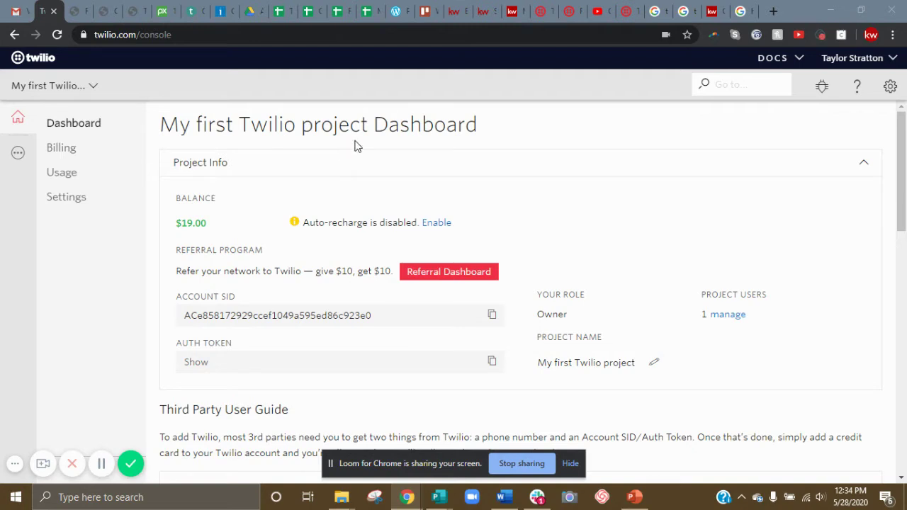
scroll(357, 147, down, 2)
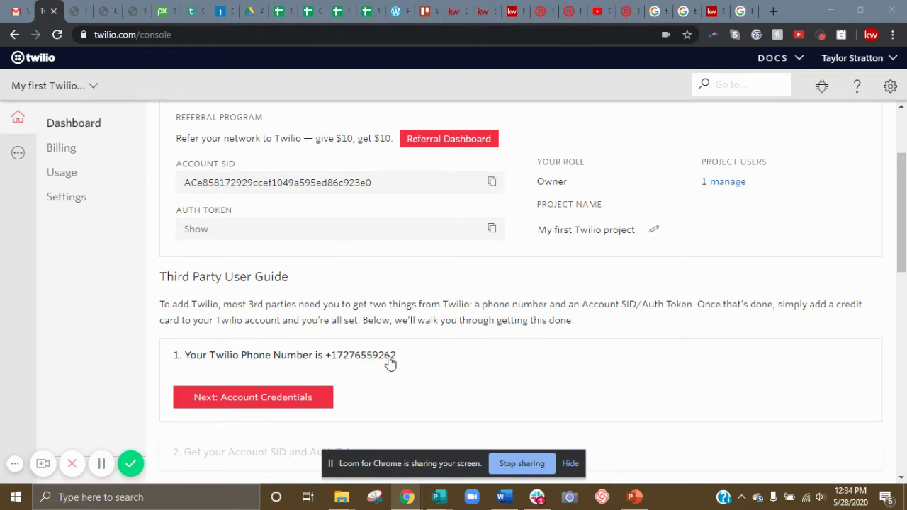
scroll(390, 363, down, 1)
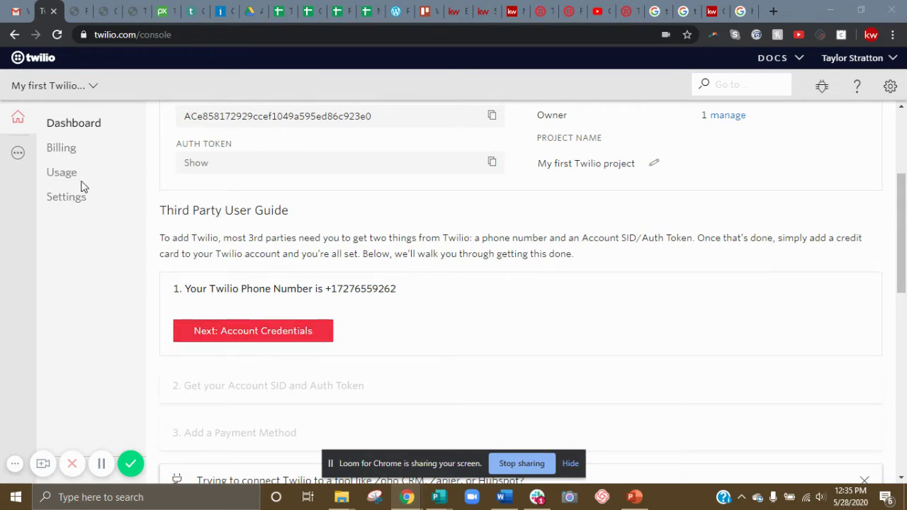
click(18, 162)
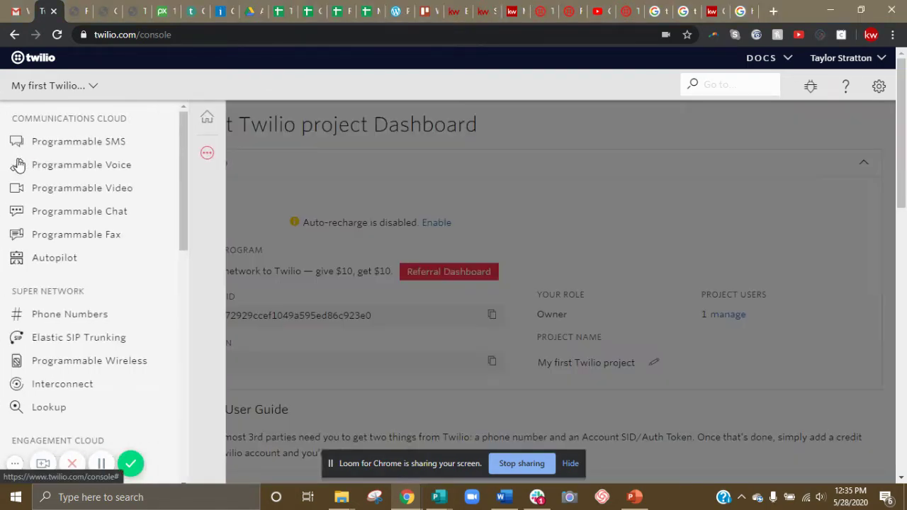
click(82, 320)
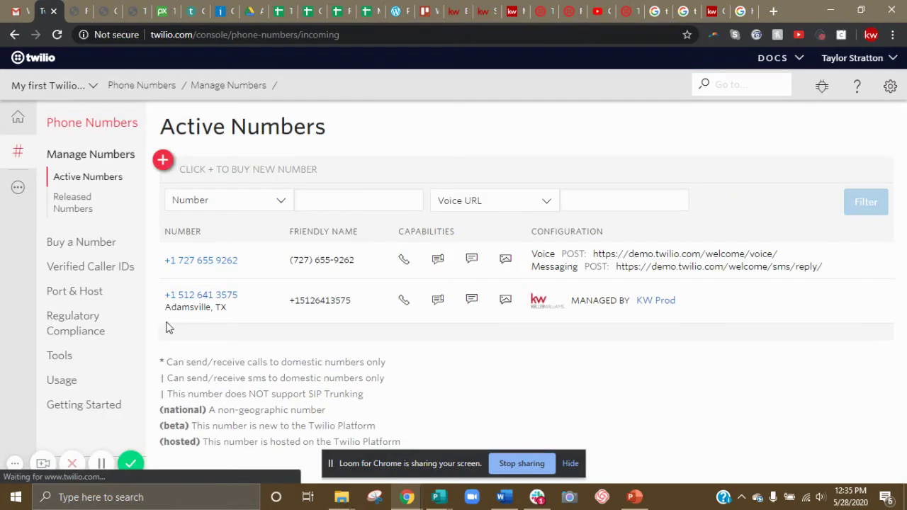
click(102, 246)
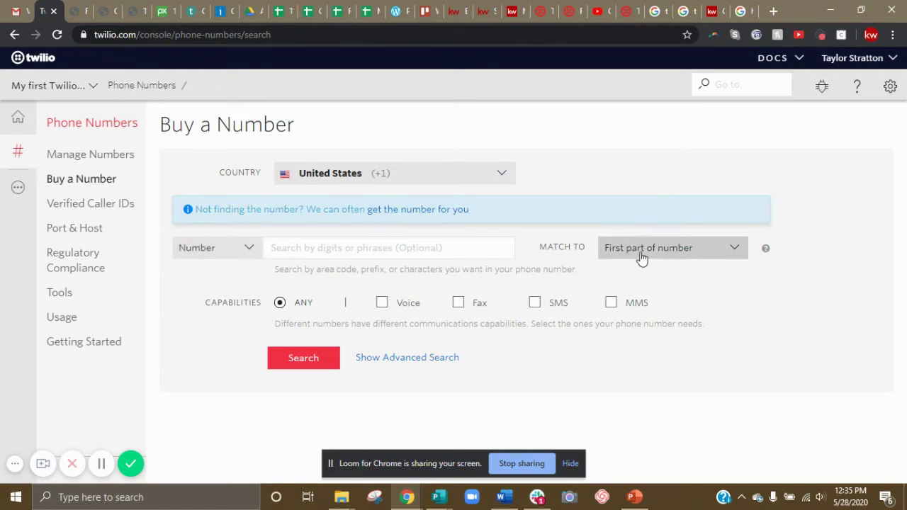
Step: Search for United States numbers whose first part matches 727 and that have SMS capability, and look through the listed numbers
click(395, 251)
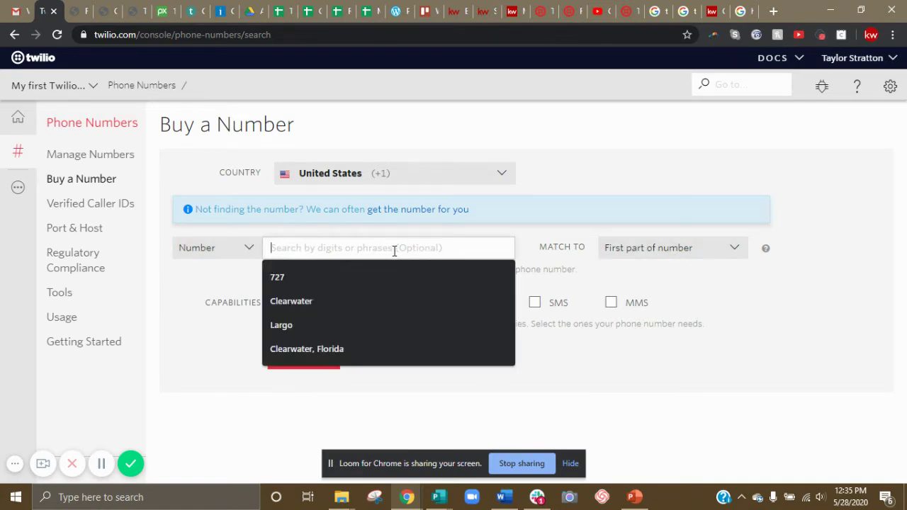
text(727)
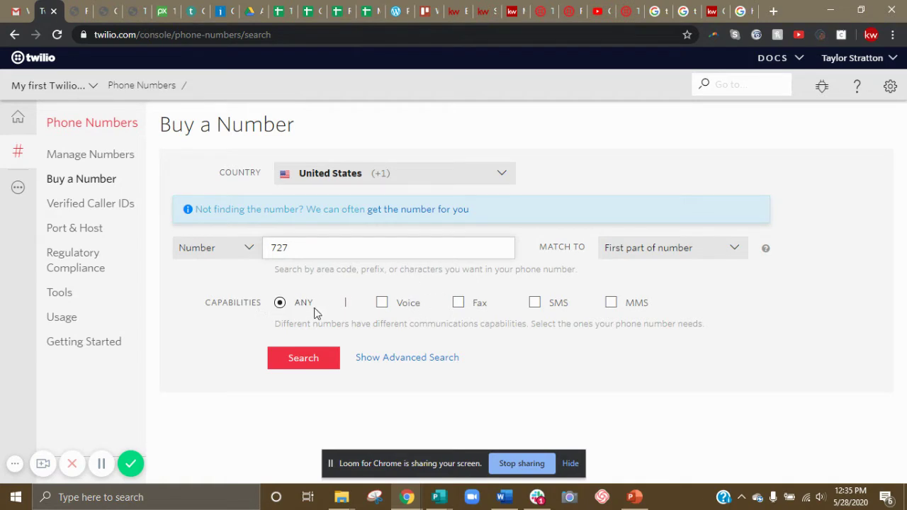
click(536, 304)
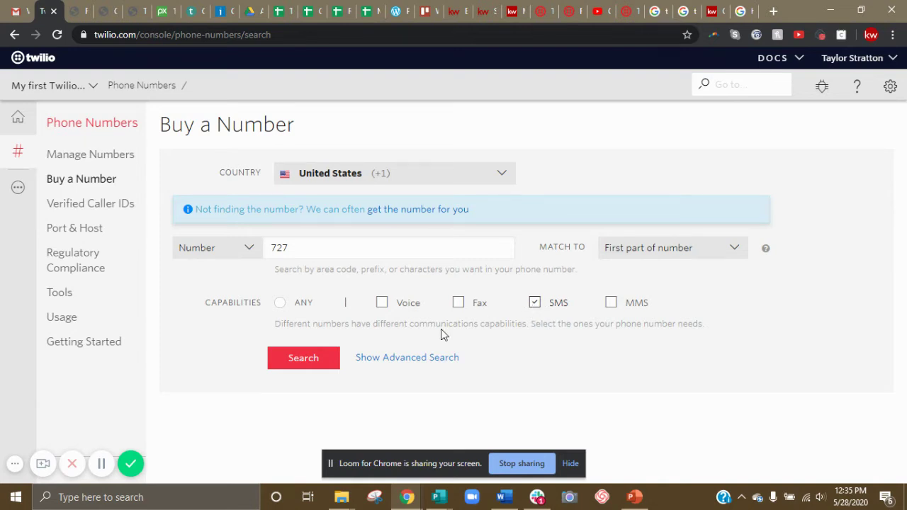
click(293, 356)
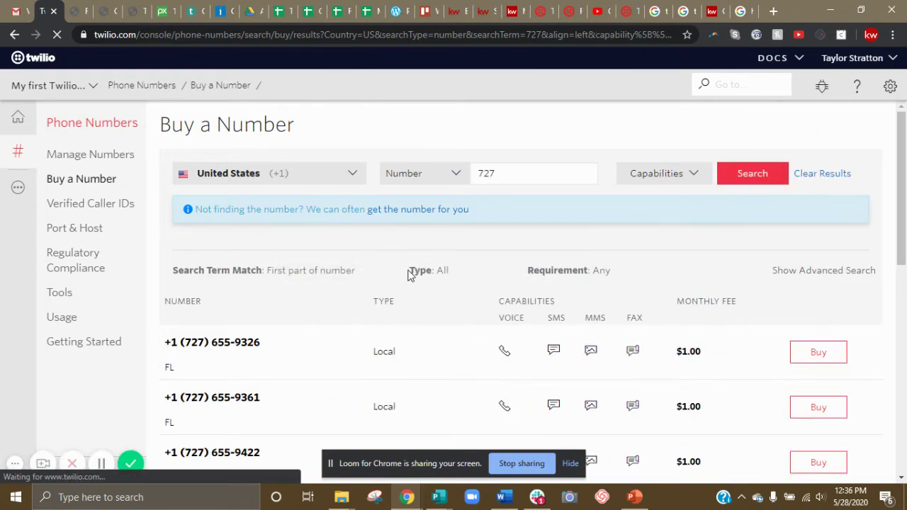
scroll(409, 277, down, 5)
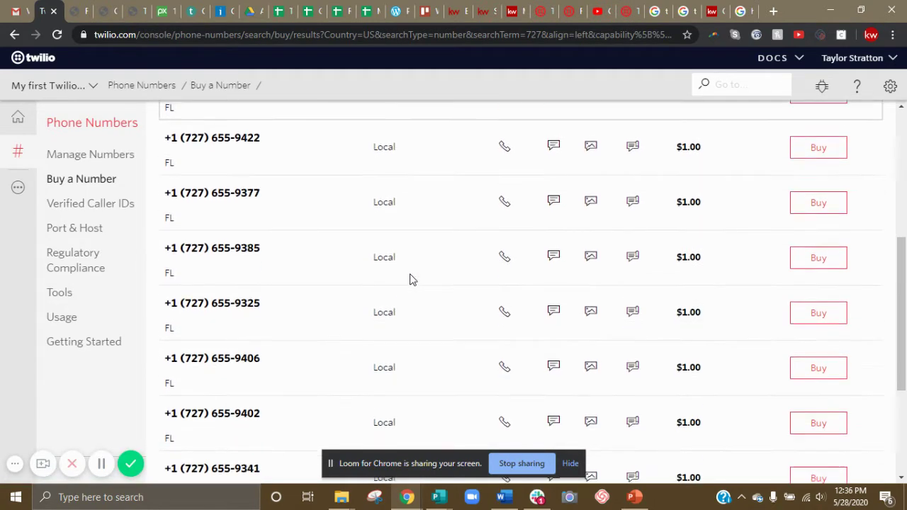
scroll(342, 289, up, 5)
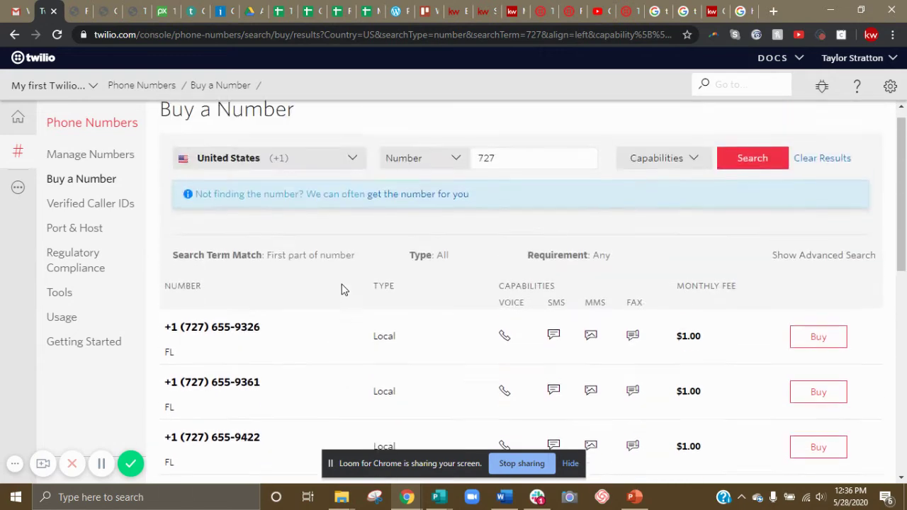
Step: Review the fee and capabilities of the first listed number without buying it, and return to the list of active numbers
click(518, 177)
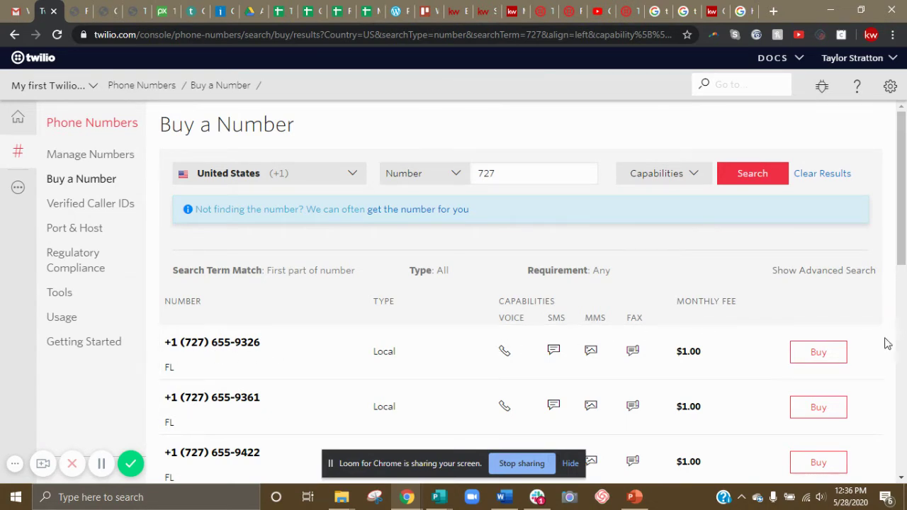
click(831, 358)
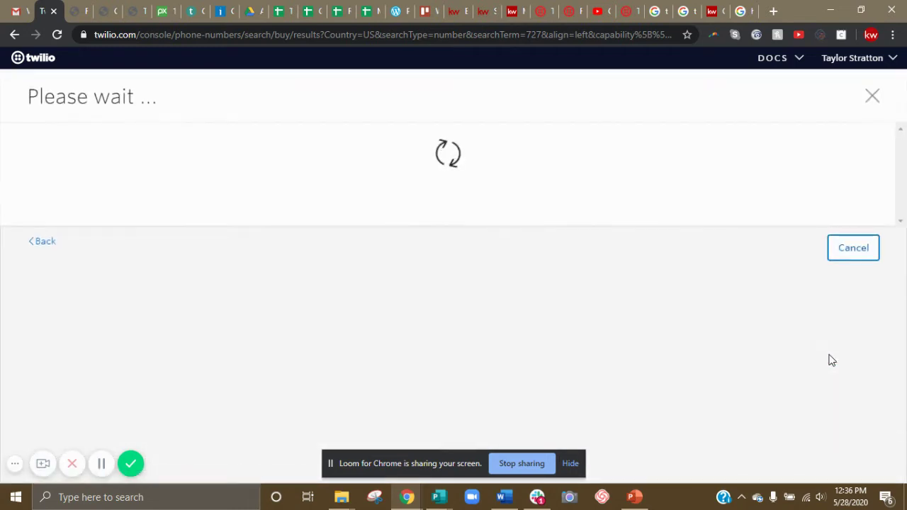
scroll(574, 247, down, 2)
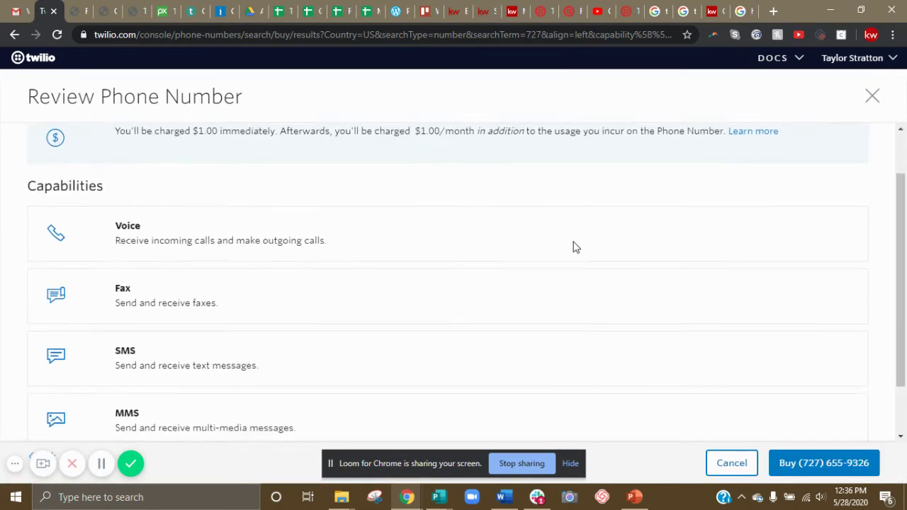
scroll(574, 247, up, 2)
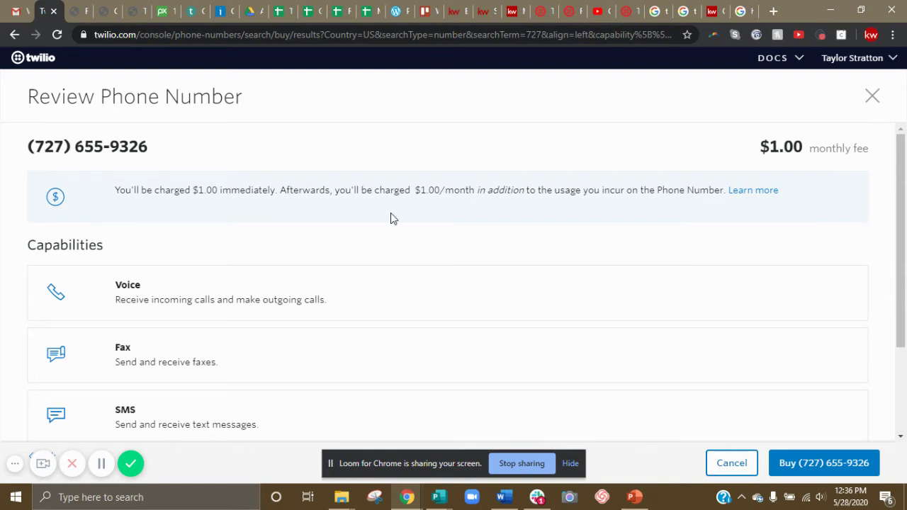
scroll(411, 227, down, 2)
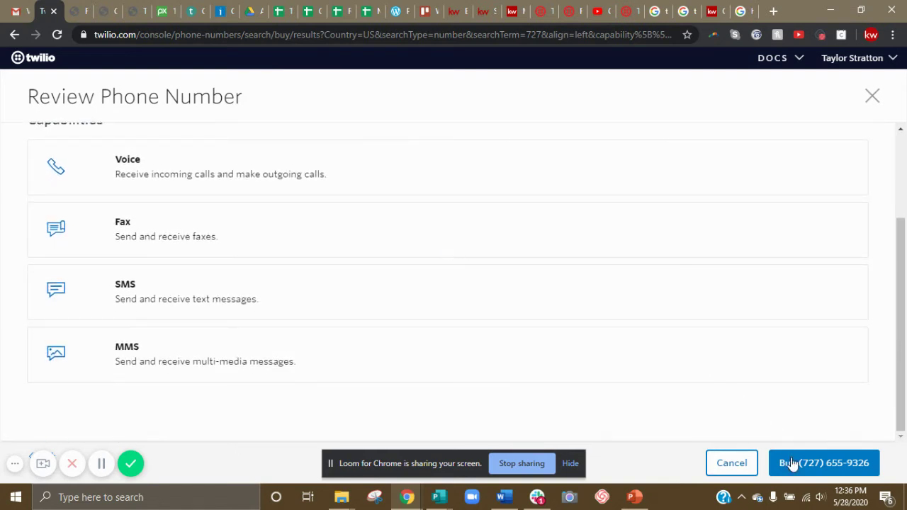
click(877, 101)
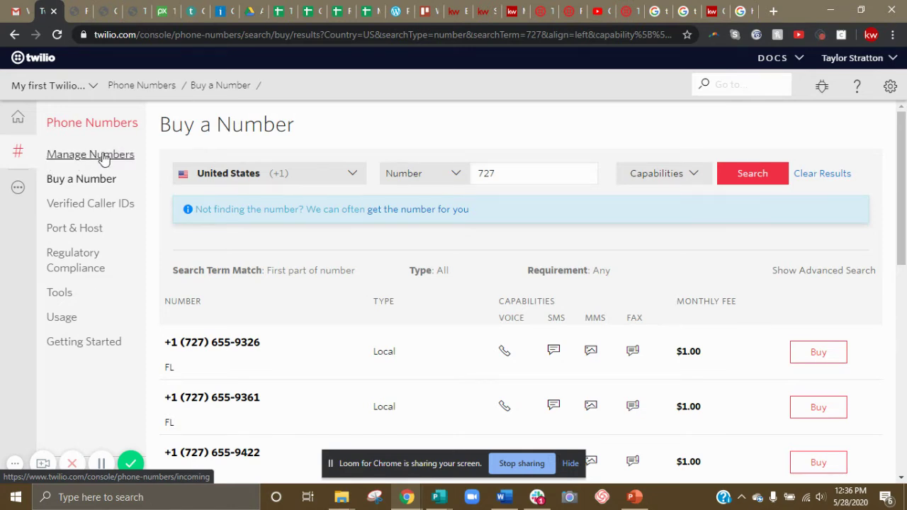
click(68, 164)
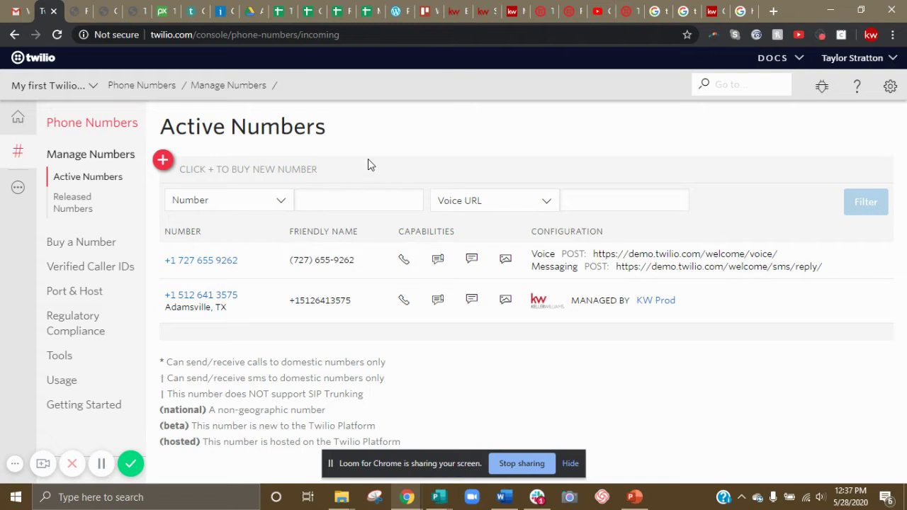
Step: Switch to KW Command by loading agent.kw.com in a new browser tab, and open the account settings
click(773, 12)
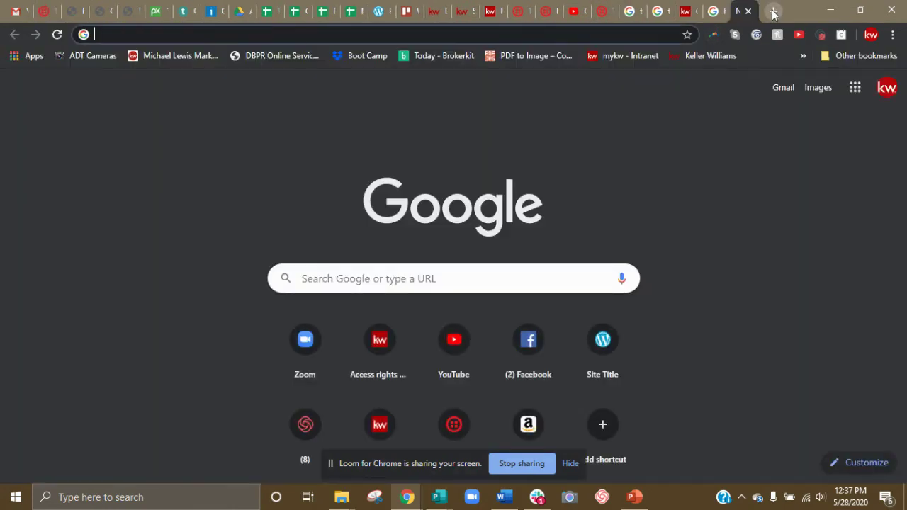
text(agent.kw.)
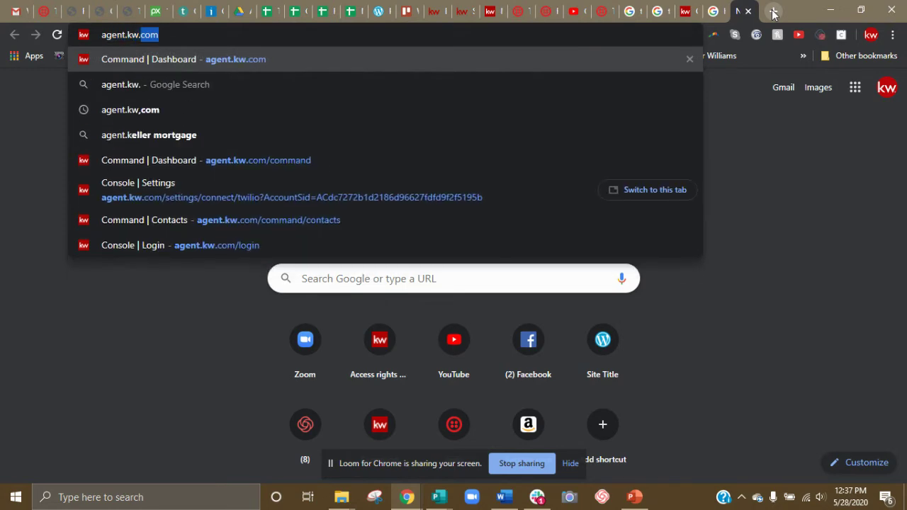
text(com)
key(Return)
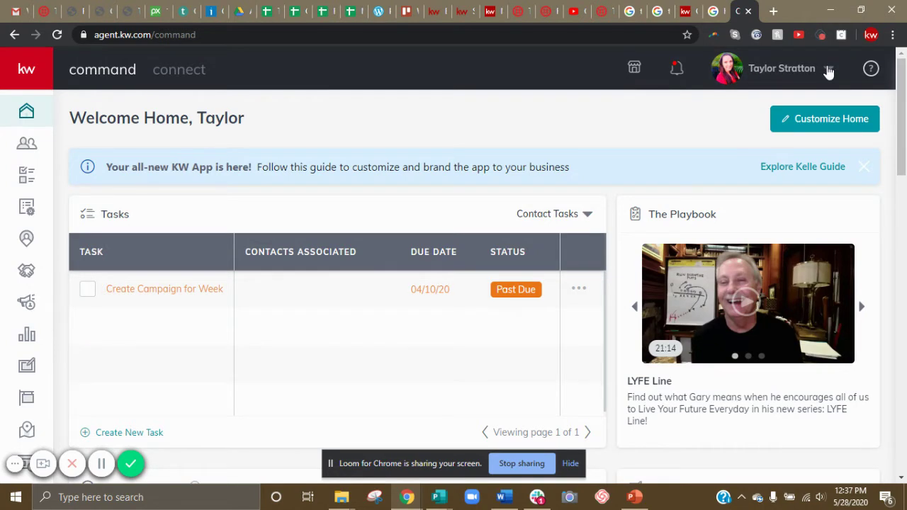
click(829, 71)
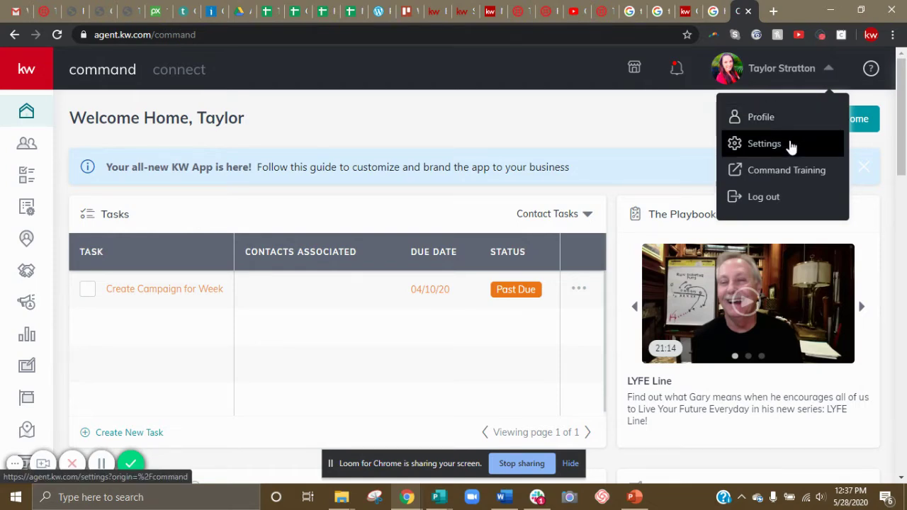
click(792, 146)
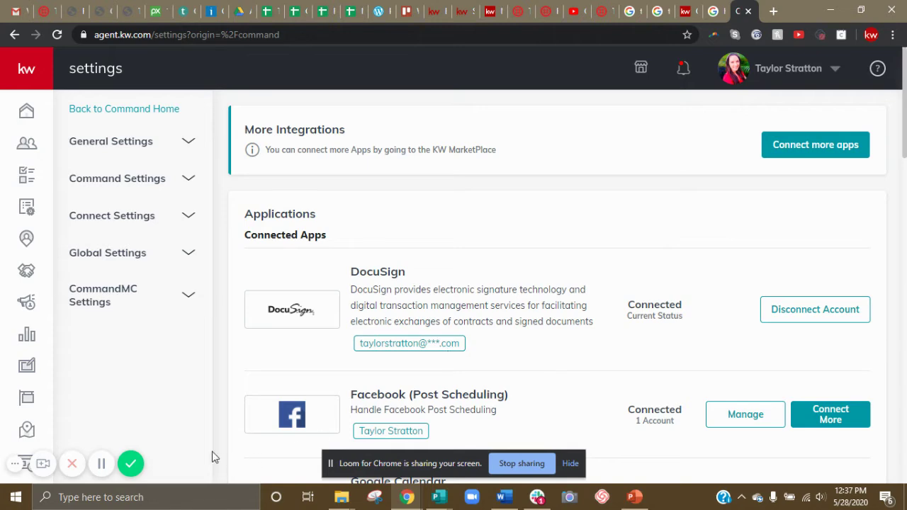
Step: Connect the Twilio account in the Command application settings and check its status among the connected apps
scroll(521, 256, down, 9)
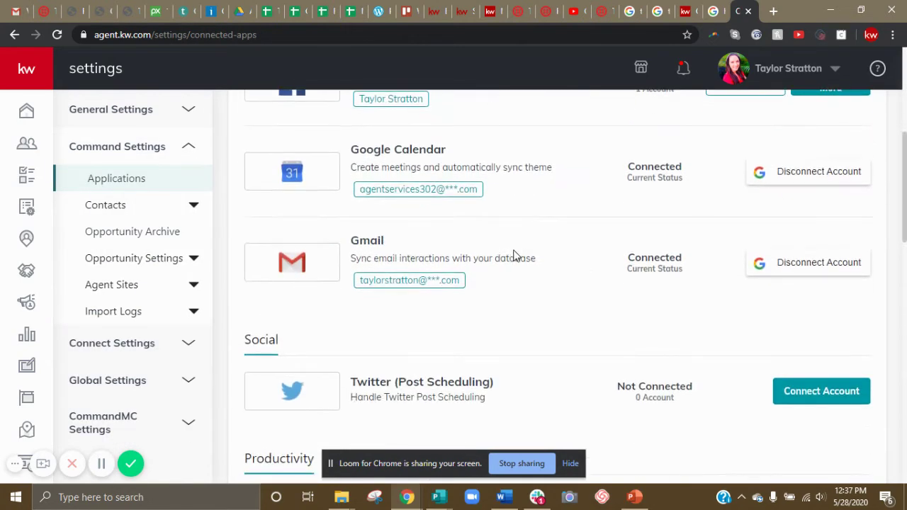
scroll(516, 256, down, 2)
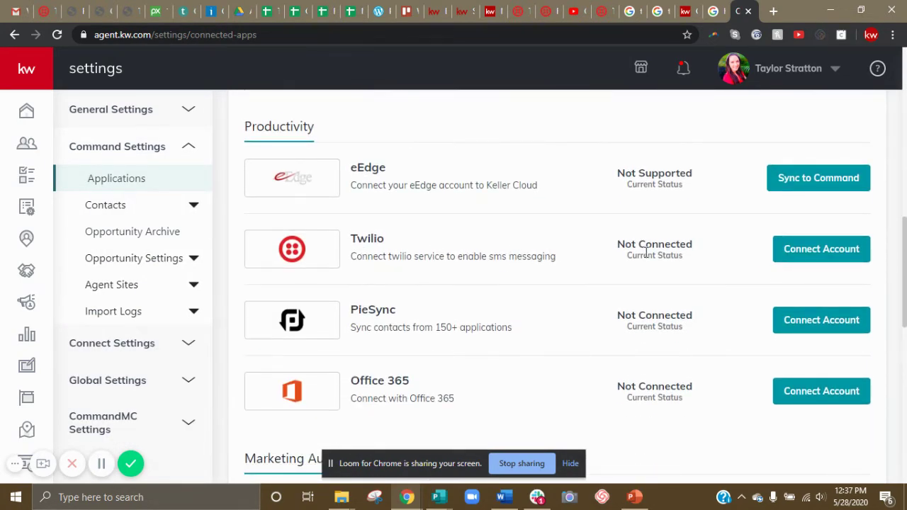
click(798, 249)
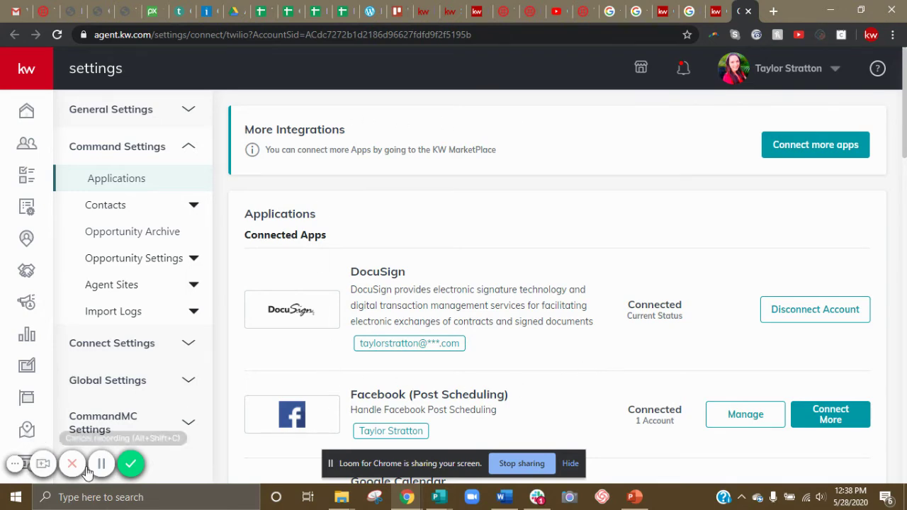
scroll(419, 268, down, 1)
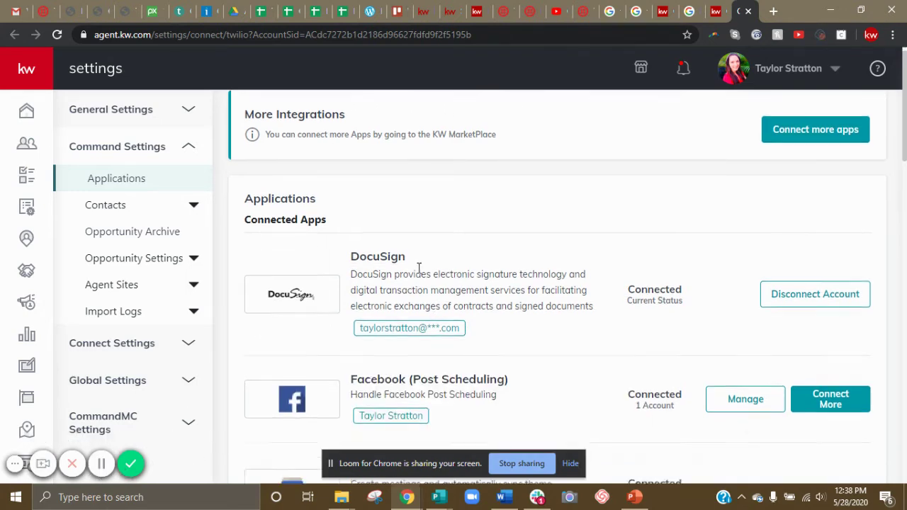
scroll(419, 268, down, 6)
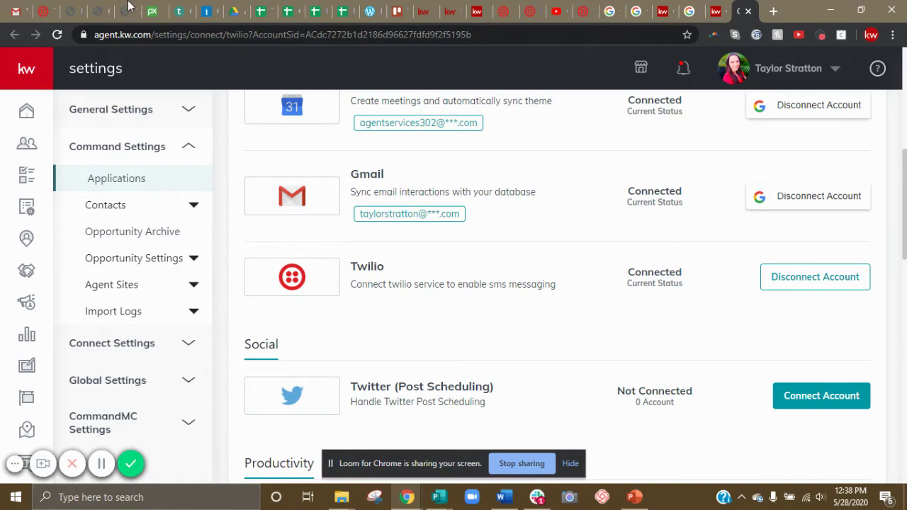
Step: Compare the active numbers in the Twilio console with the Twilio connection in the KW Command settings
click(43, 13)
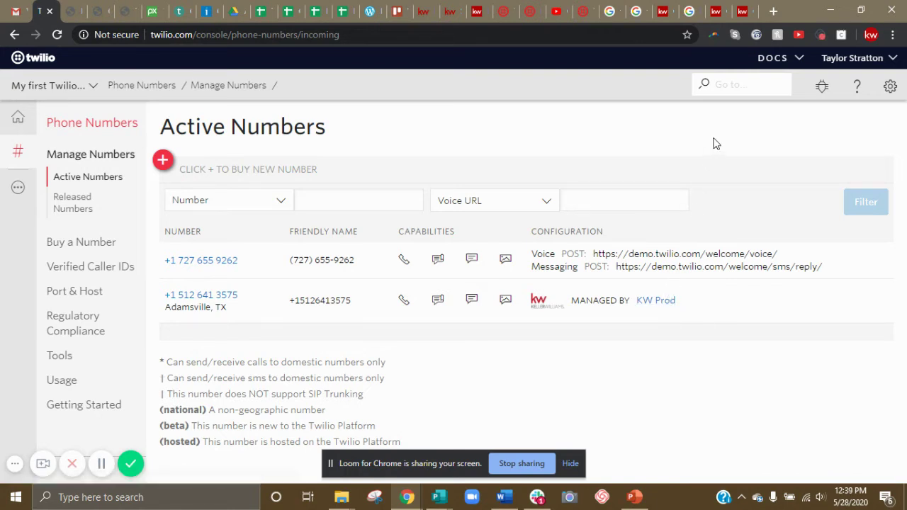
click(742, 11)
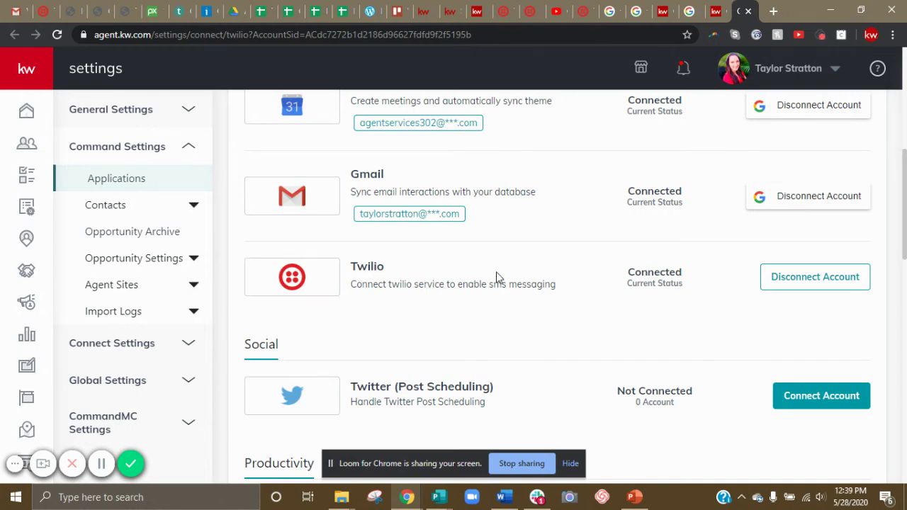
click(44, 13)
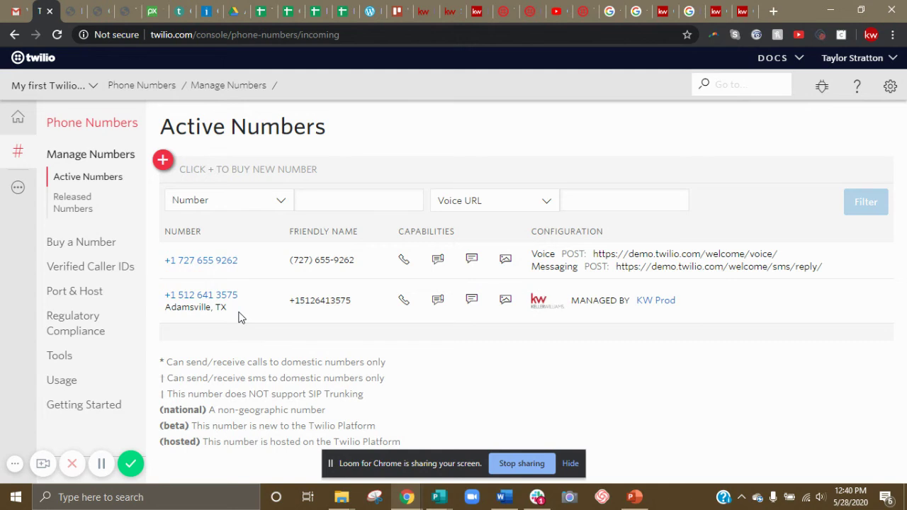
Step: Start a Twilio support ticket with the subject "Need to change primary number"
click(857, 88)
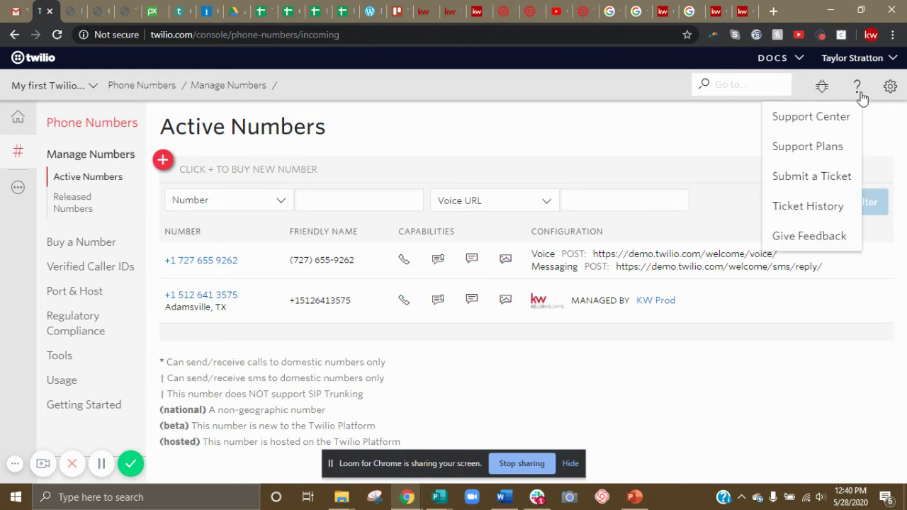
click(835, 173)
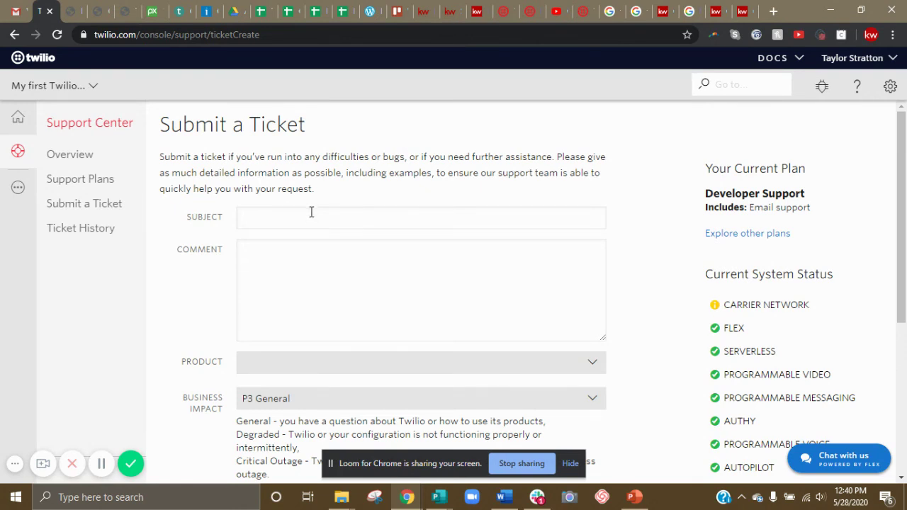
click(312, 212)
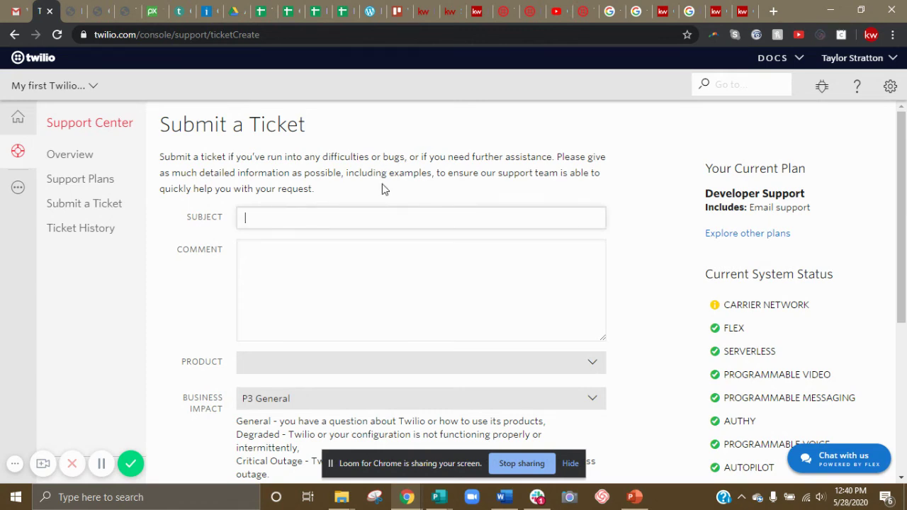
text(Need to change primary number)
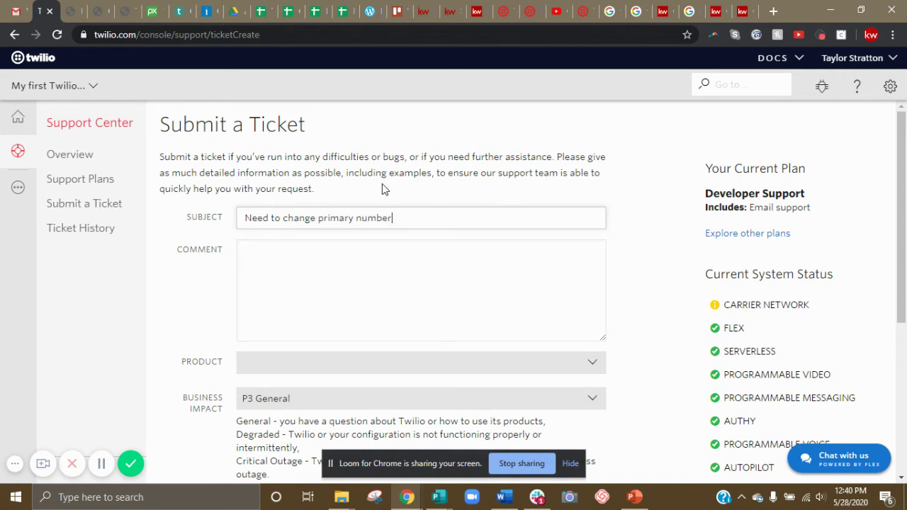
Step: Write a ticket comment mentioning Keller Williams and the 727 area code number, asking to release the 512 number and make the 727 number primary
click(387, 281)
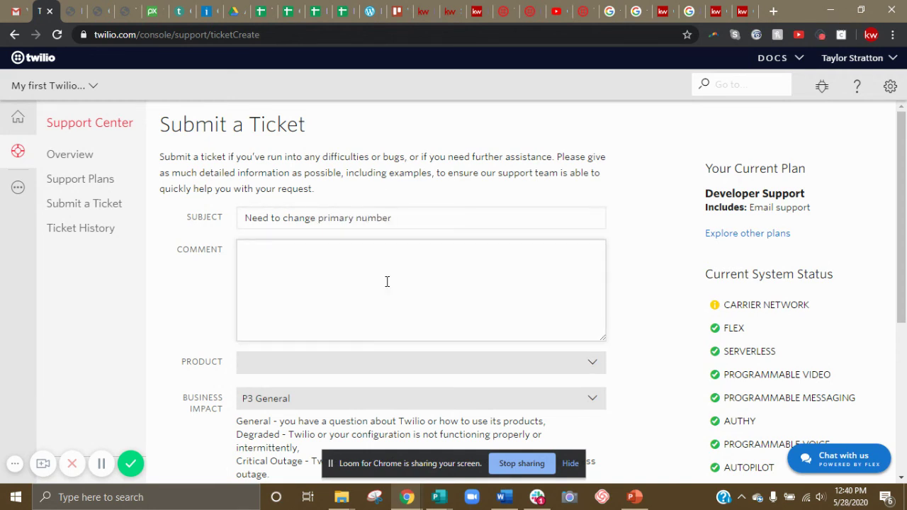
text(I bou)
text(work with Keller )
text(Willi)
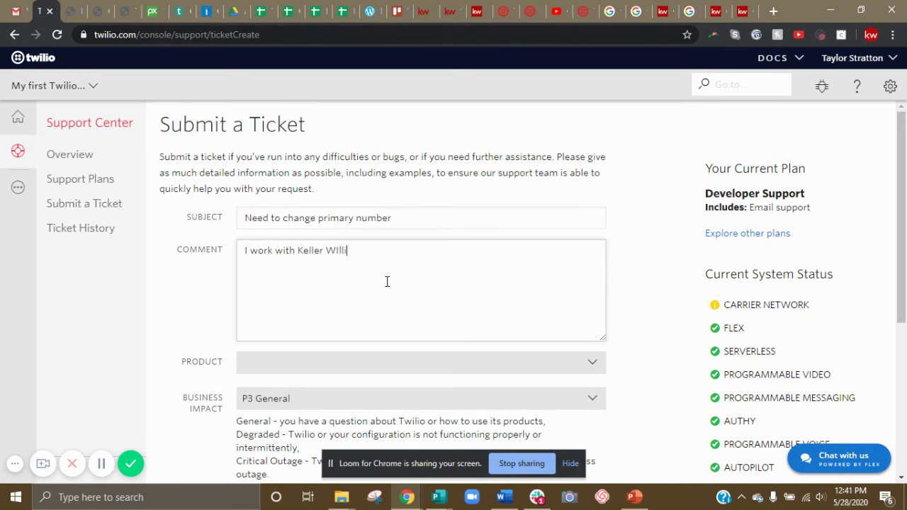
text(ams. I cought a 727 )
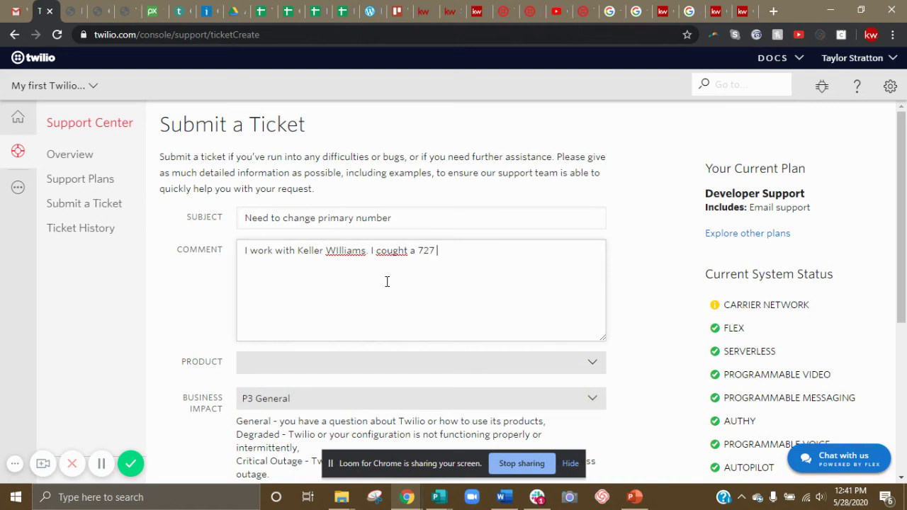
text(area code numbers,)
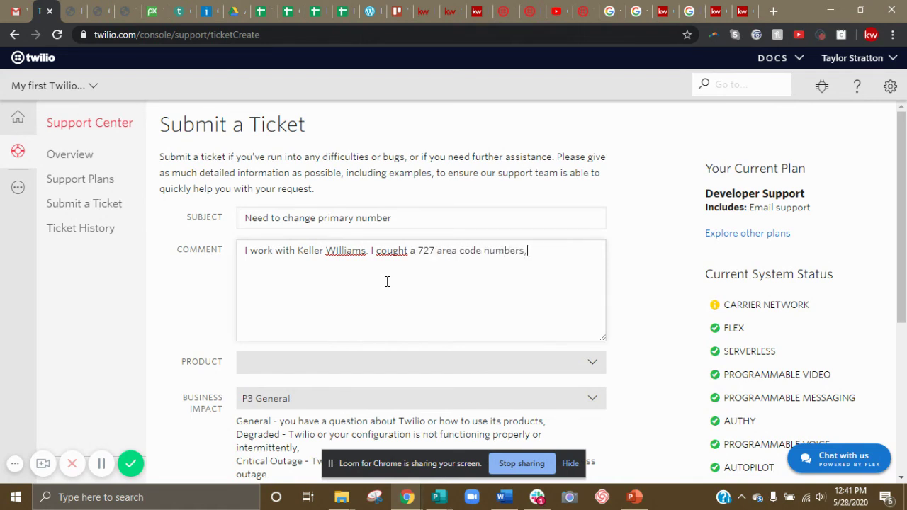
text( and and need to release)
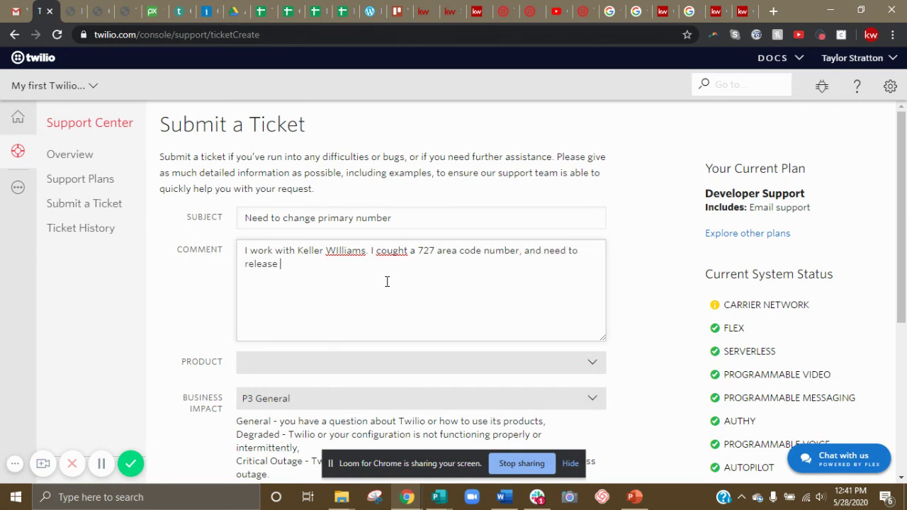
text( the 512 area code numbe)
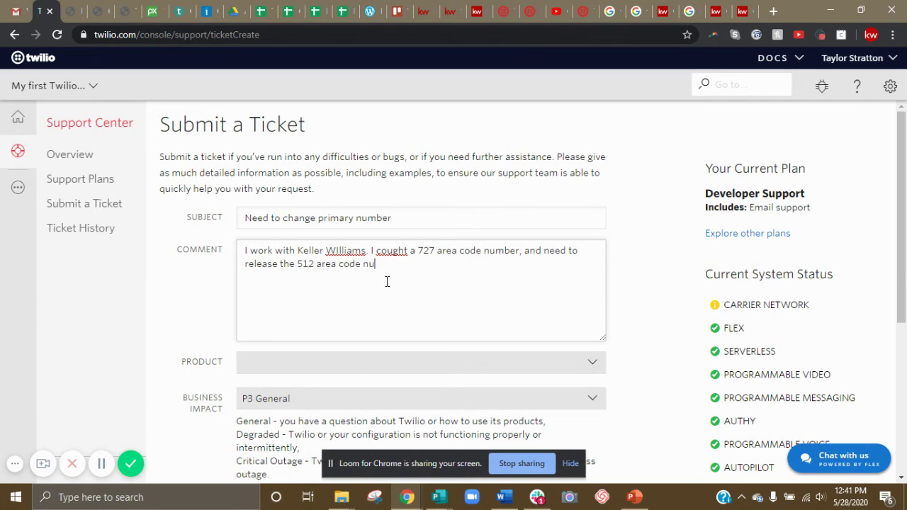
text(r associated with my account, and)
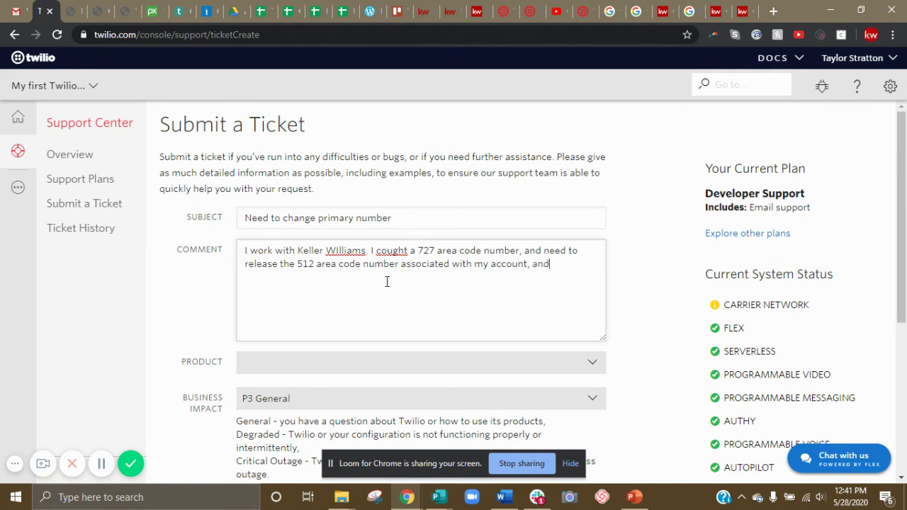
text( make the 727 area code )
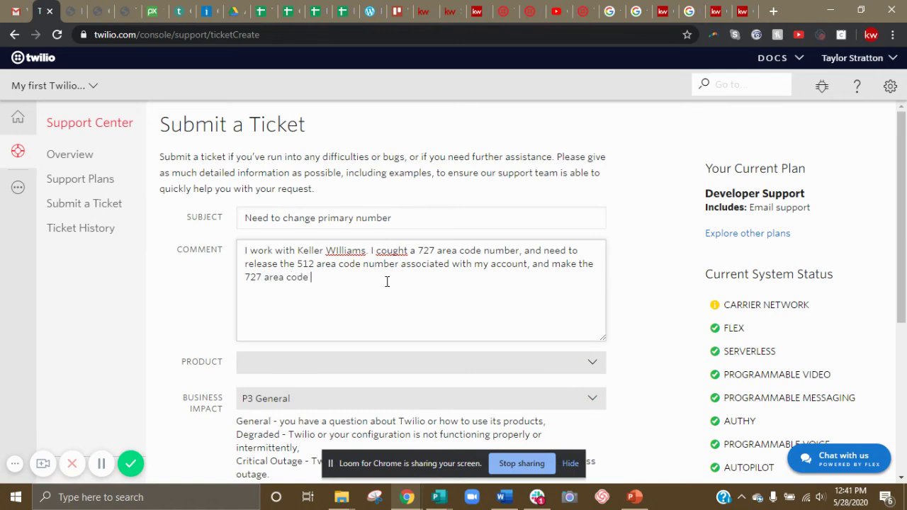
text(number the primary number.)
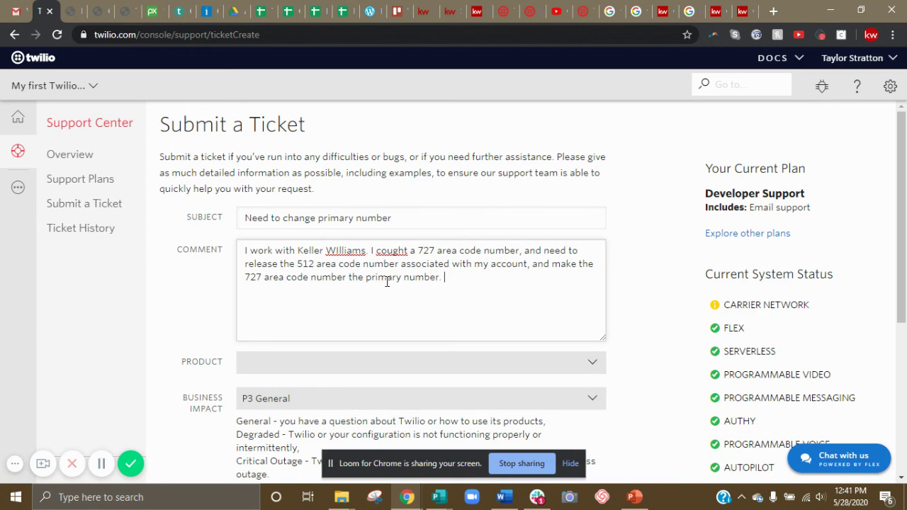
Step: Correct the misspelled verb before "a 727 area code number" in the ticket comment to "bought"
click(381, 251)
key(BackSpace)
text(b)
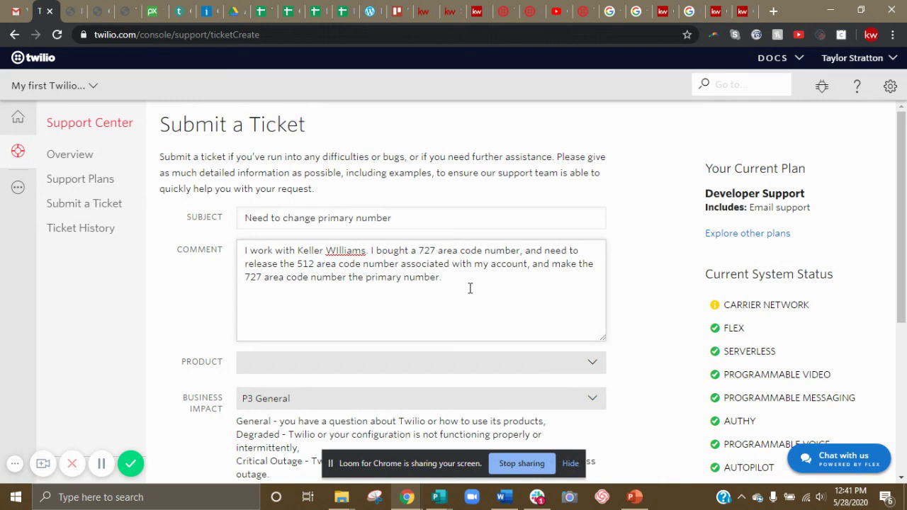
Step: Set the ticket's product to Phone Numbers and its business impact to P2 Degraded
scroll(461, 294, down, 1)
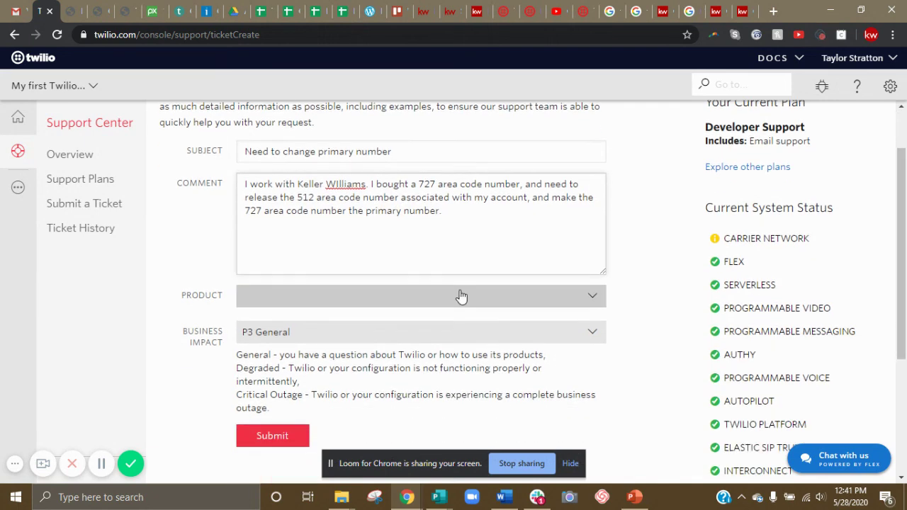
click(442, 303)
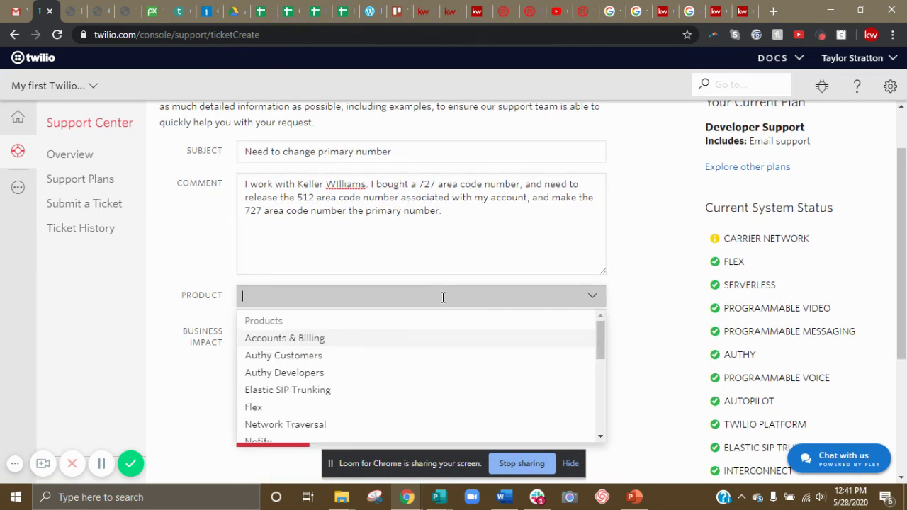
scroll(411, 356, down, 3)
click(321, 331)
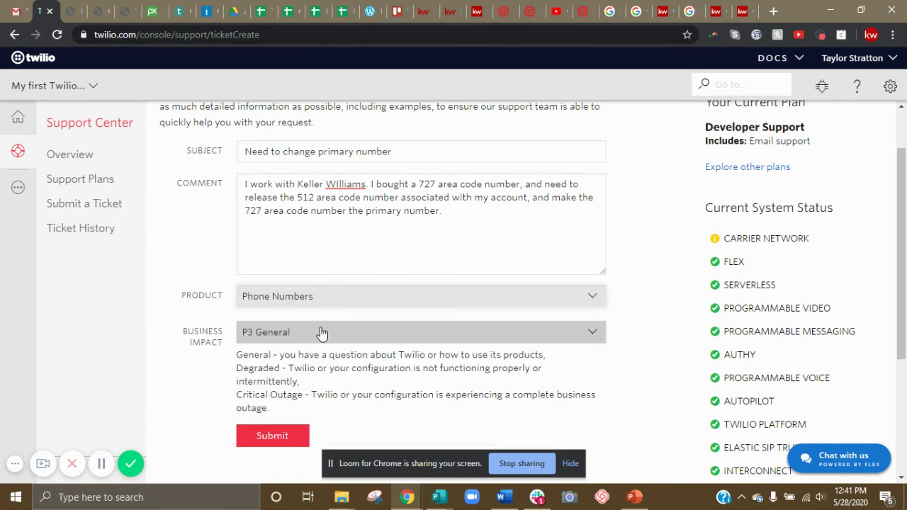
click(339, 334)
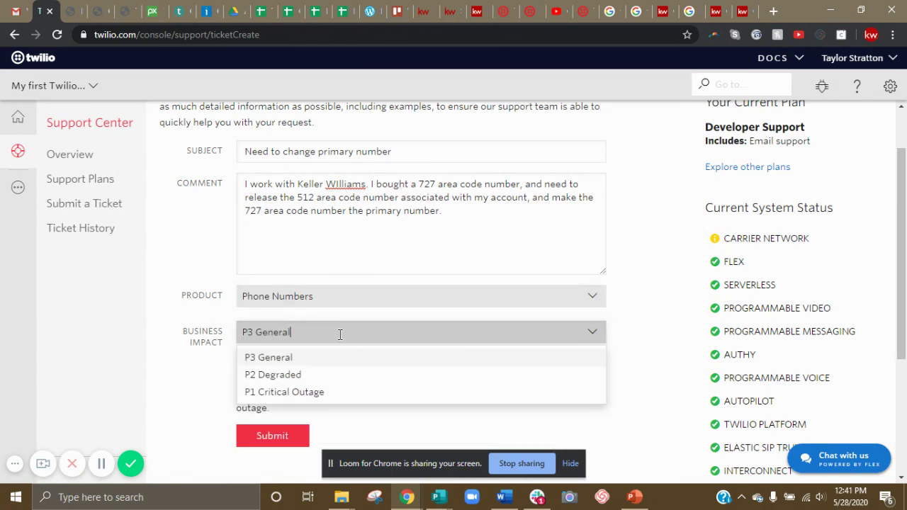
click(278, 376)
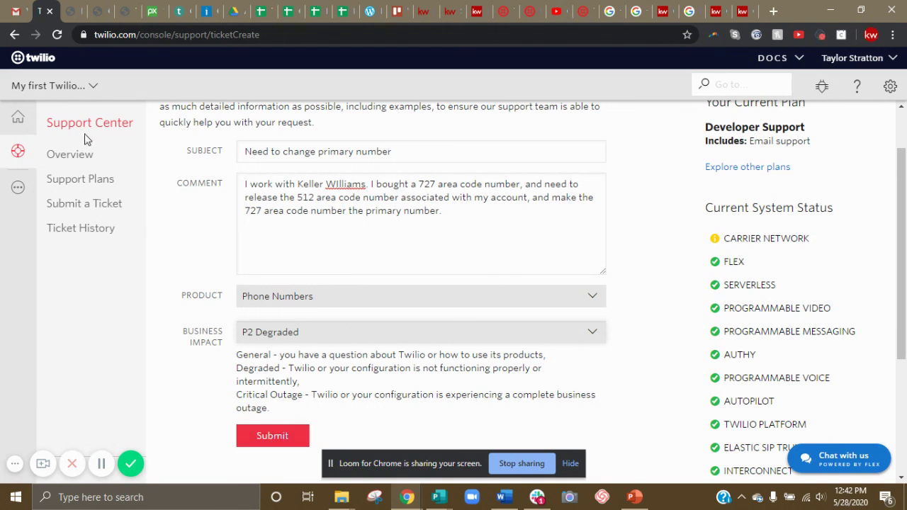
Step: Leave the support ticket form and return to the Twilio console dashboard
click(16, 119)
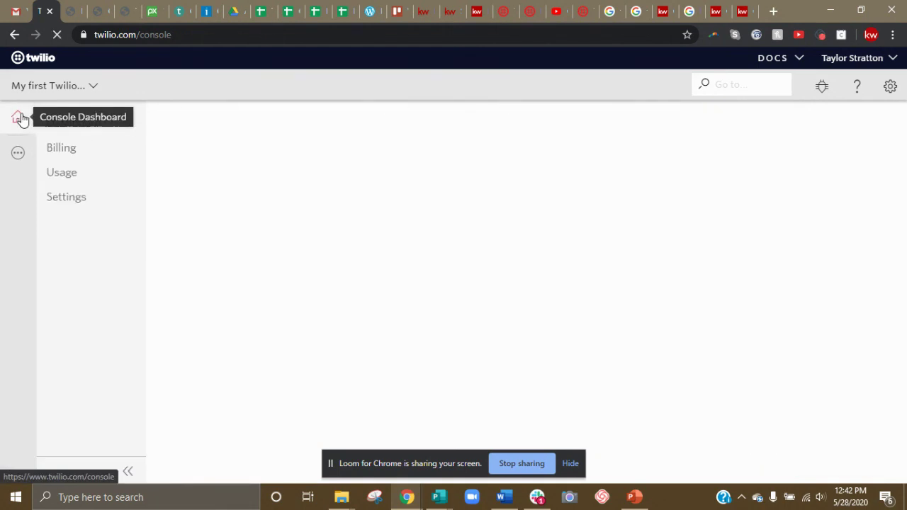